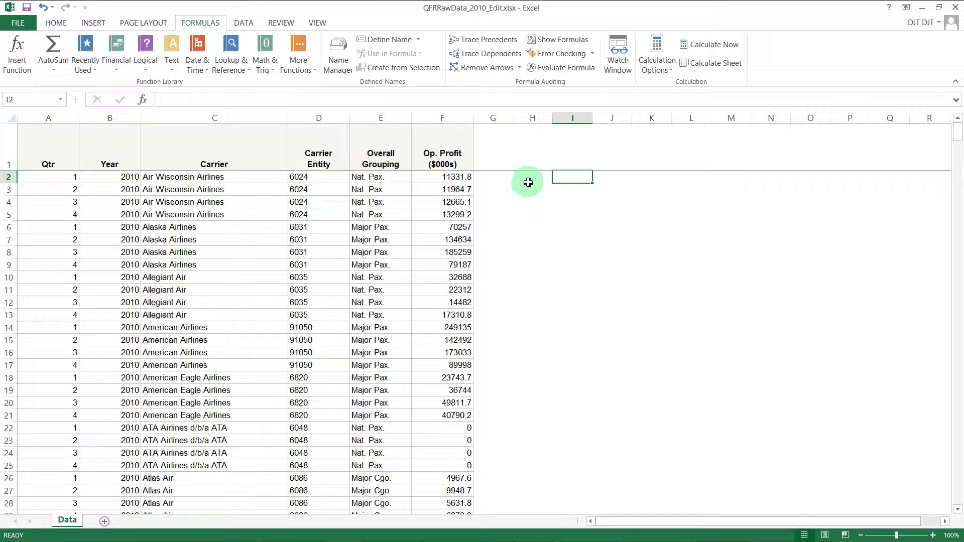
- Enter the formula =IF(F2>=10000,"High","Low") in cell G2 to classify the first row's operating profit
click(485, 178)
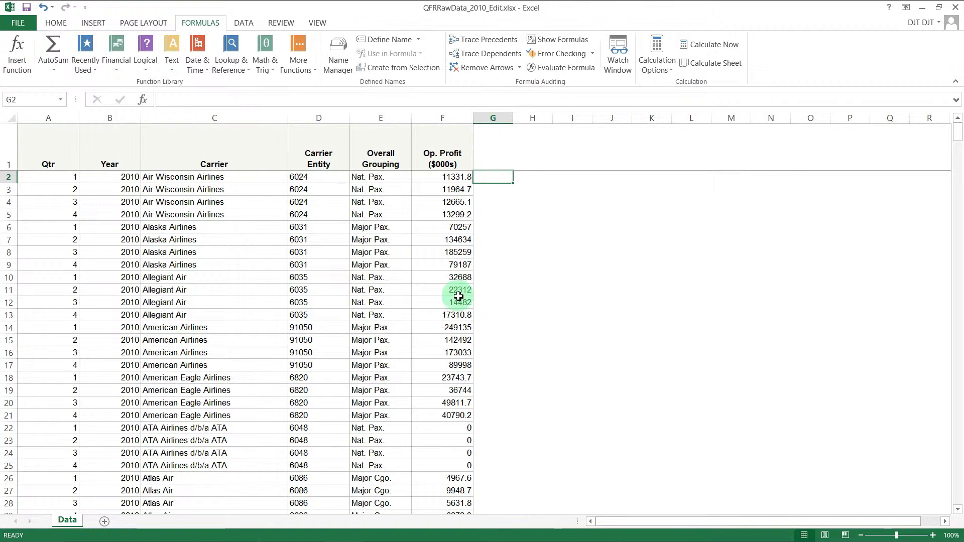
double_click(502, 177)
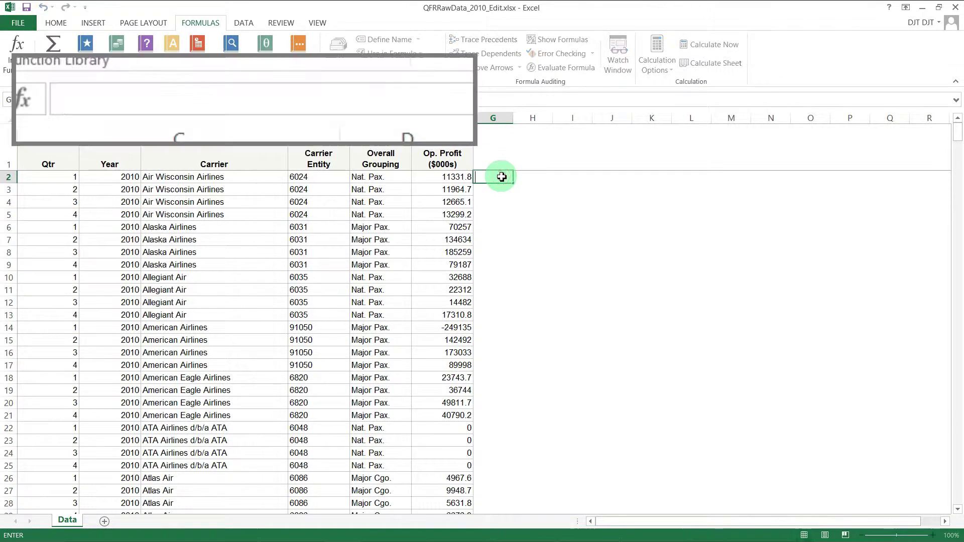
click(203, 103)
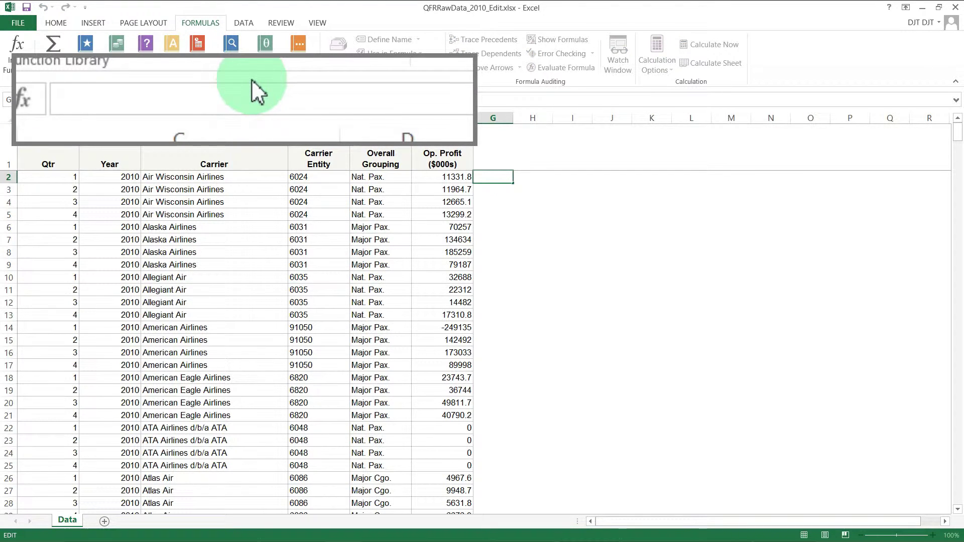
text(=if()
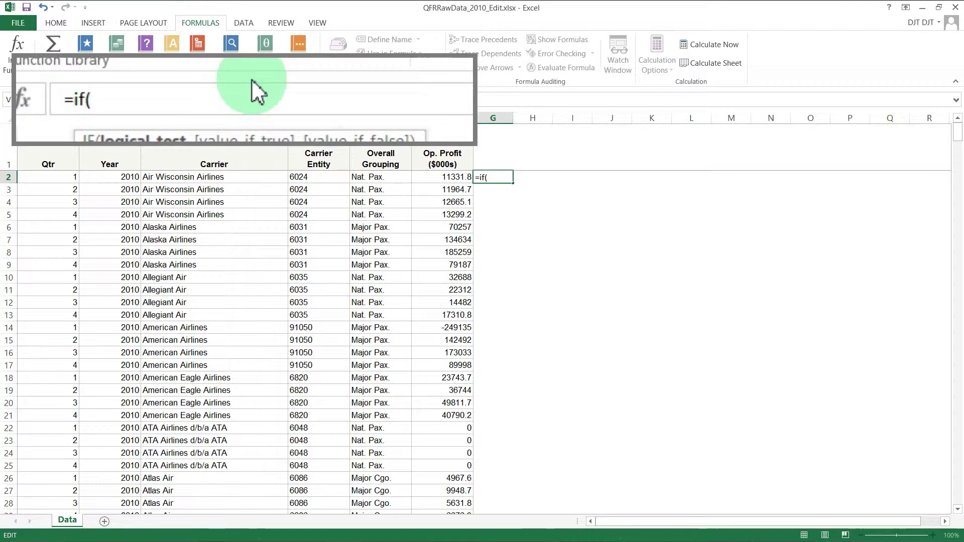
click(442, 177)
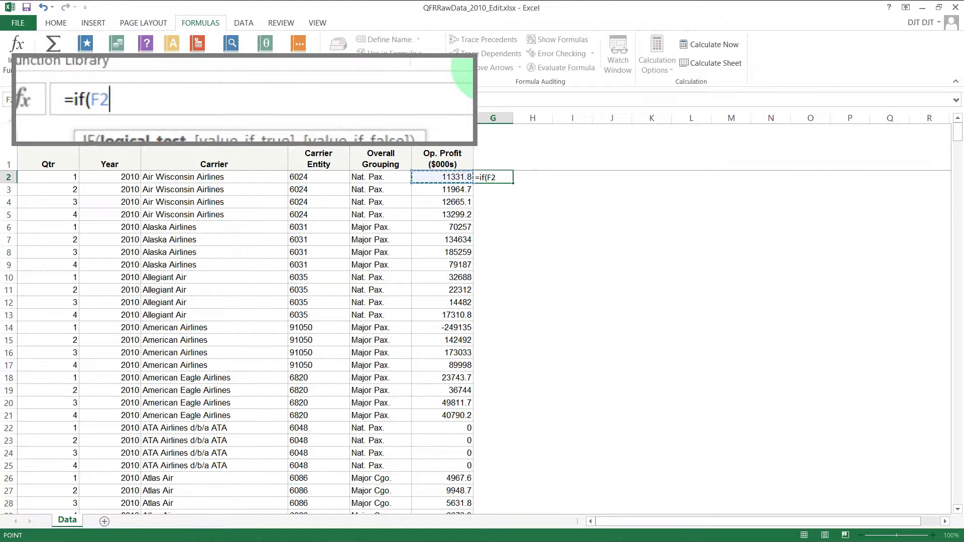
text(>=10000)
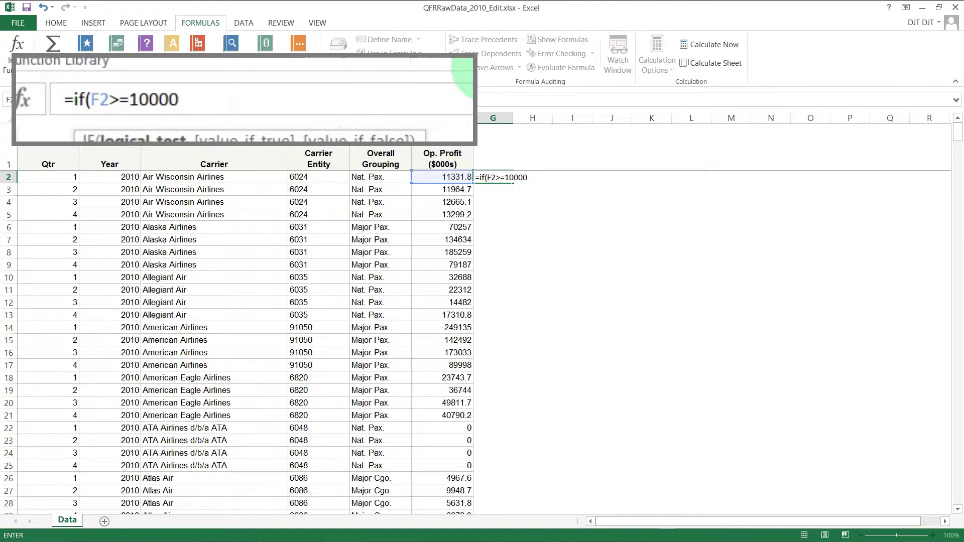
text(,)
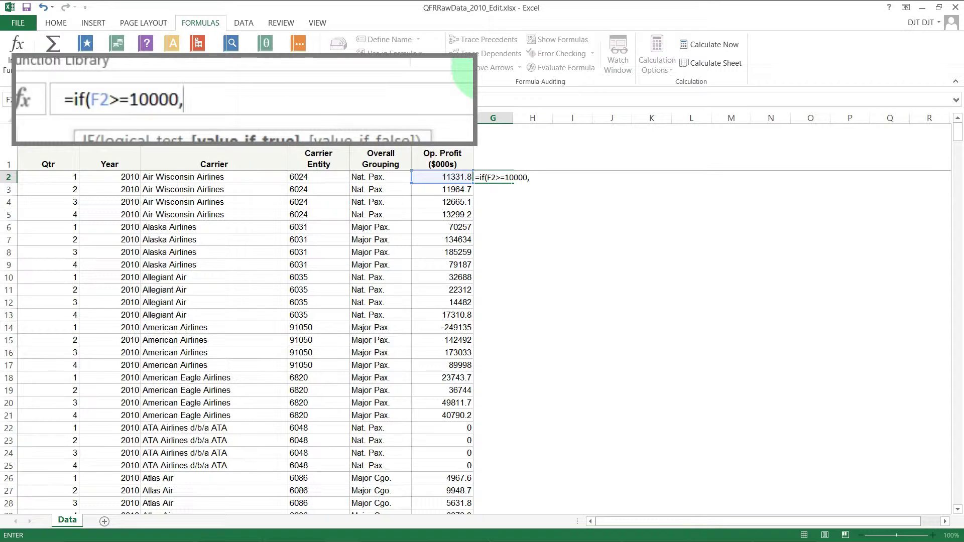
text("High")
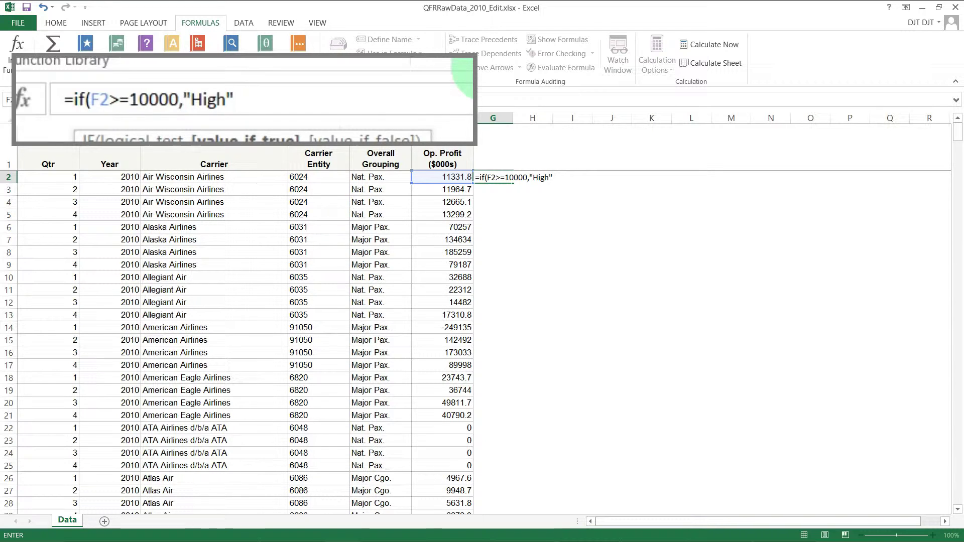
text(,"Low")
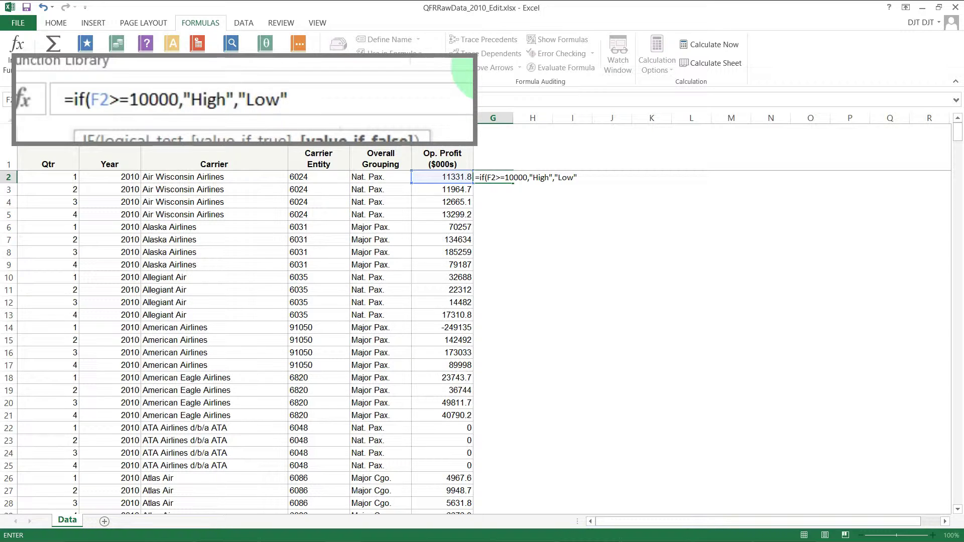
text())
key(ctrl+Return)
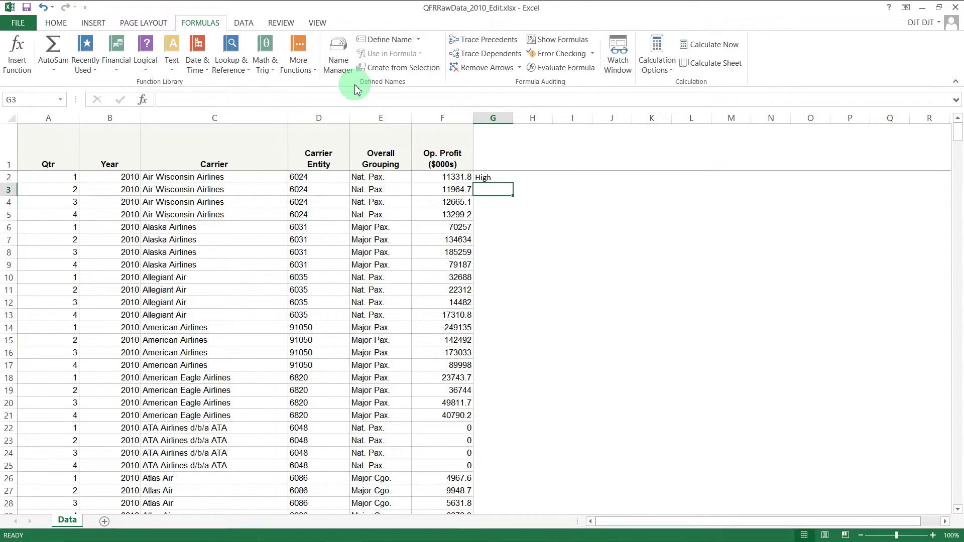
- Fill the G2 formula down column G for all data rows and look over the filled rows
click(502, 179)
double_click(513, 183)
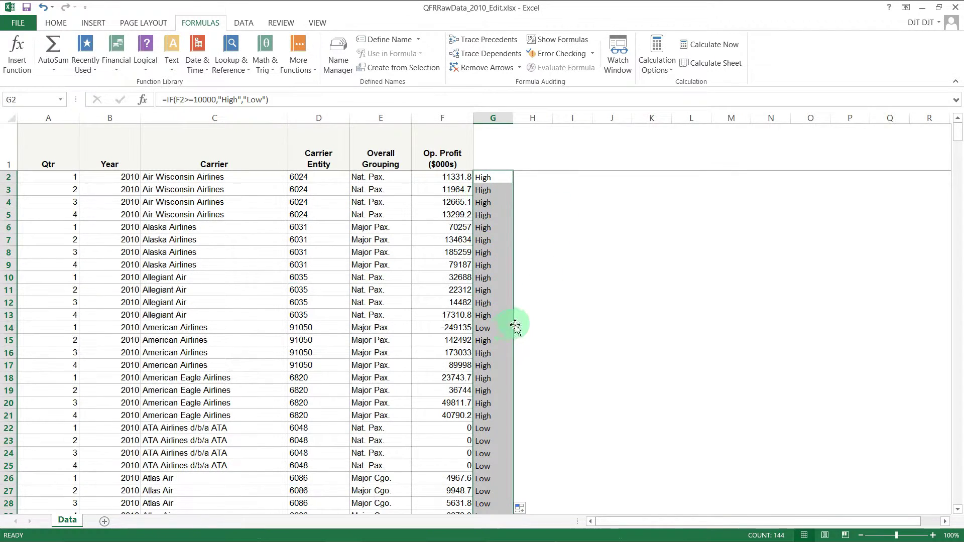
scroll(510, 301, down, 9)
scroll(510, 292, down, 2)
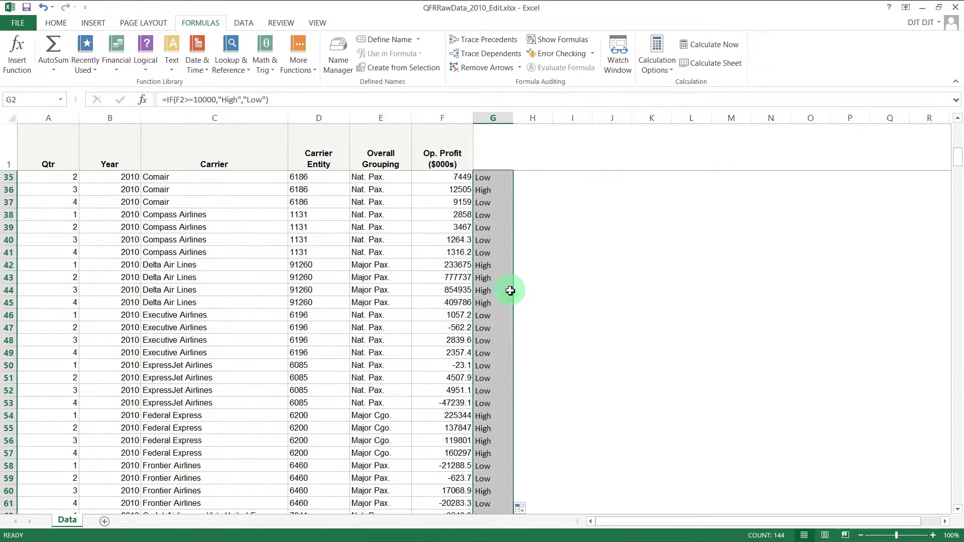
scroll(508, 291, up, 11)
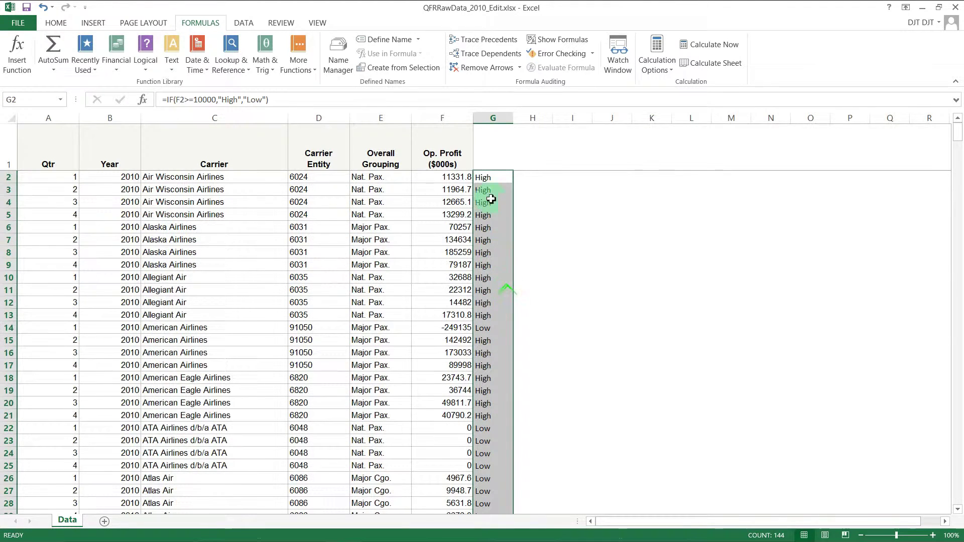
click(490, 178)
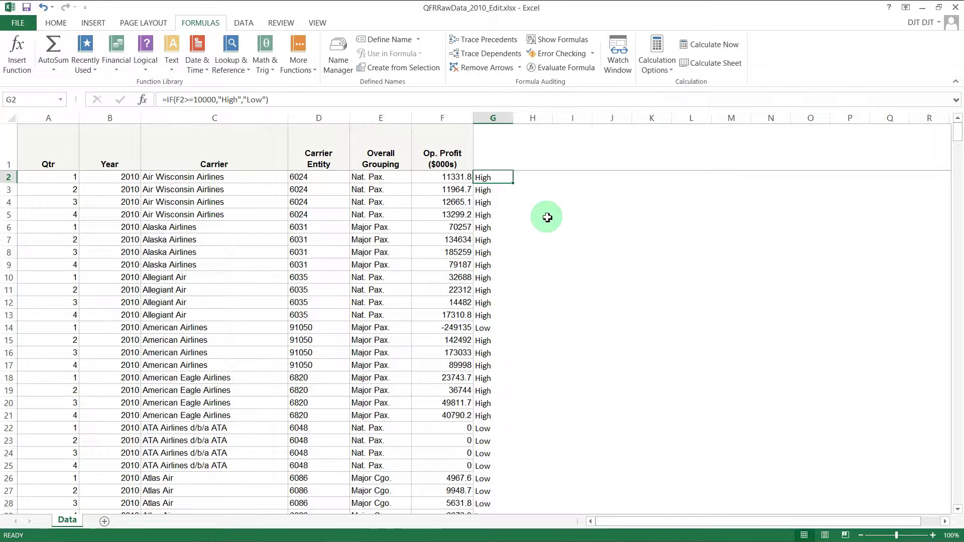
key(Right)
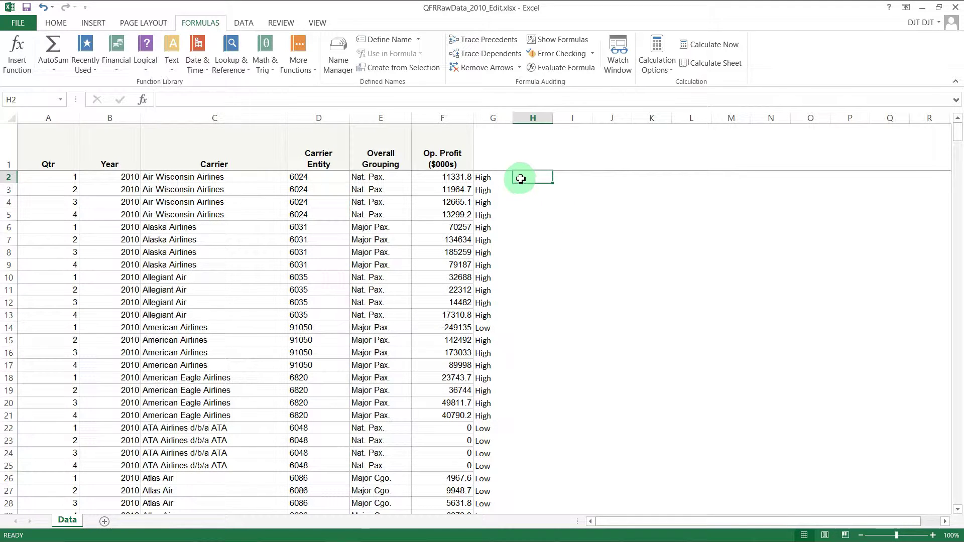
click(499, 178)
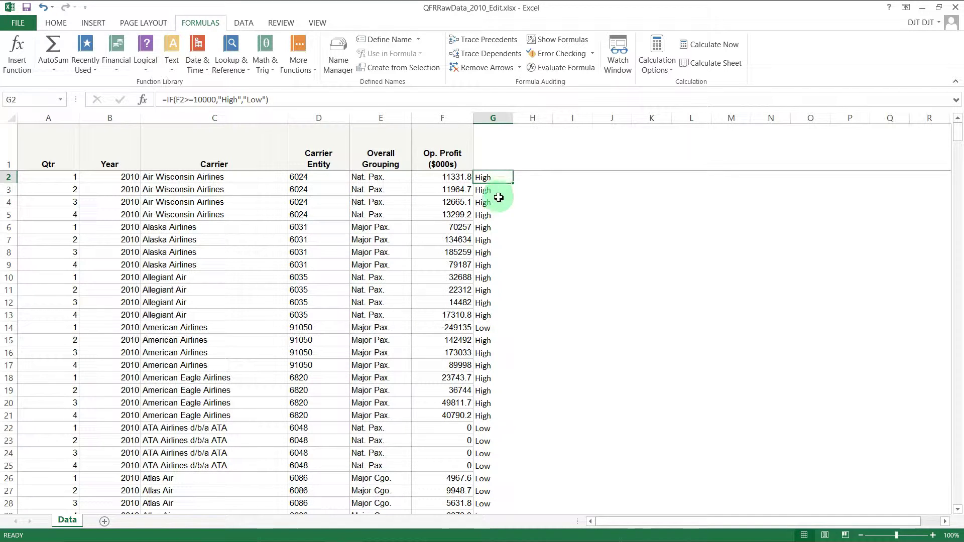
click(389, 119)
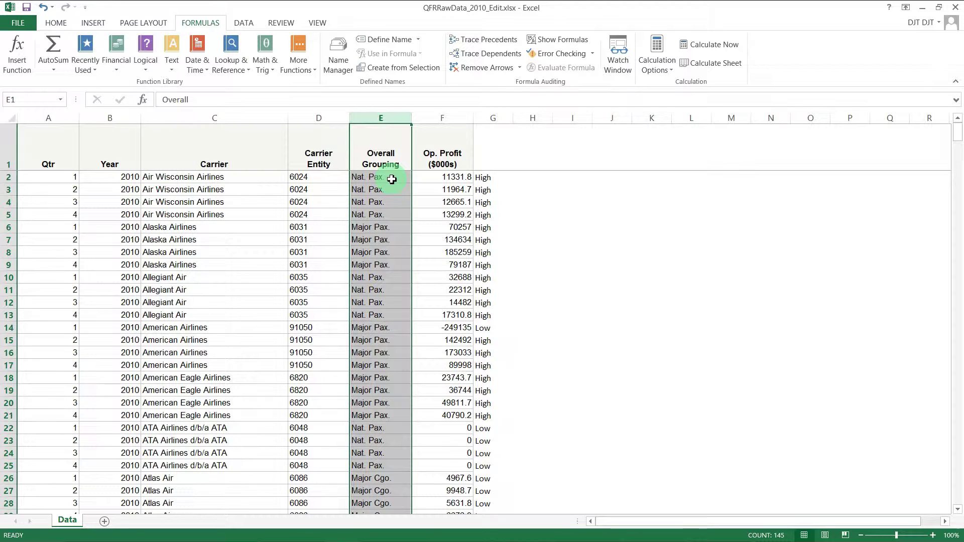
- In the G2 formula, replace the "Low" argument with a nested IF that tests E2="Major Cgo."
click(492, 181)
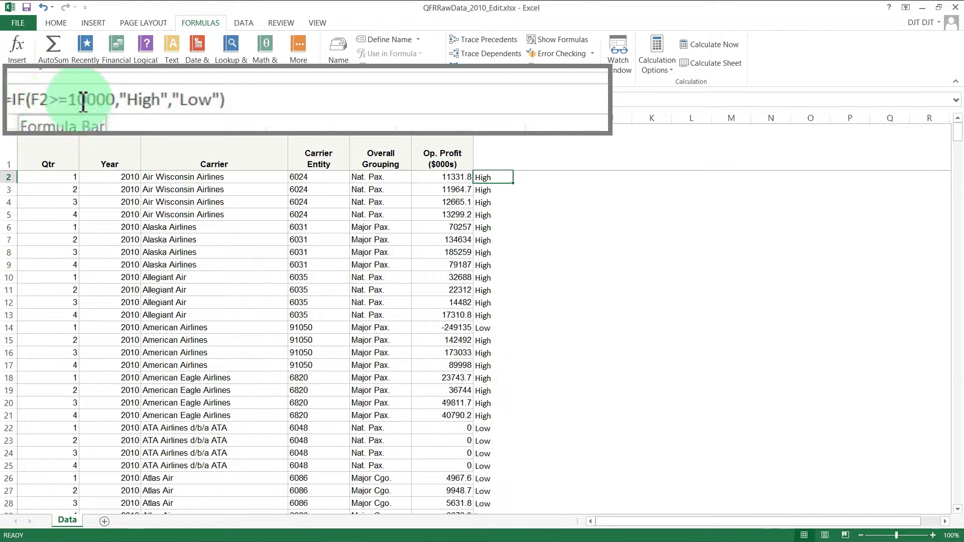
click(171, 99)
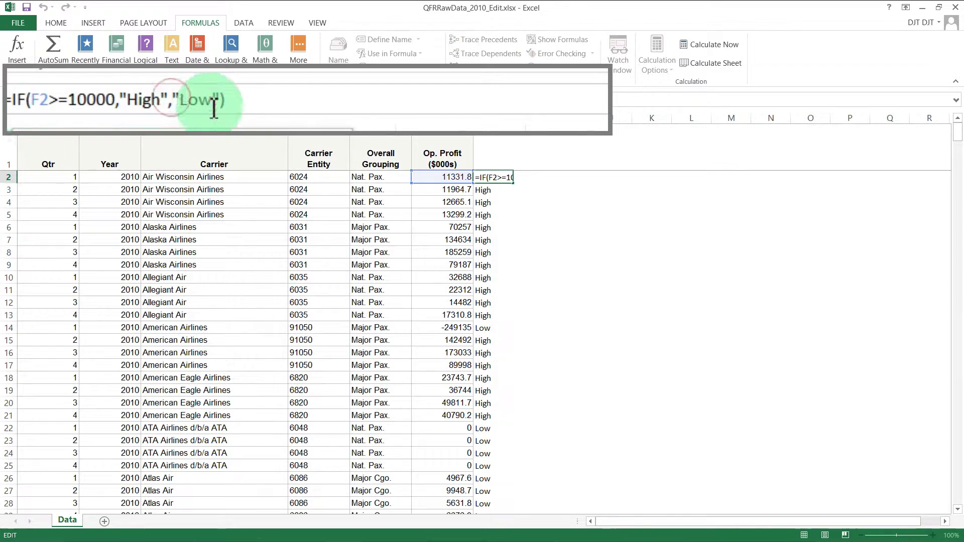
drag(176, 103, 222, 102)
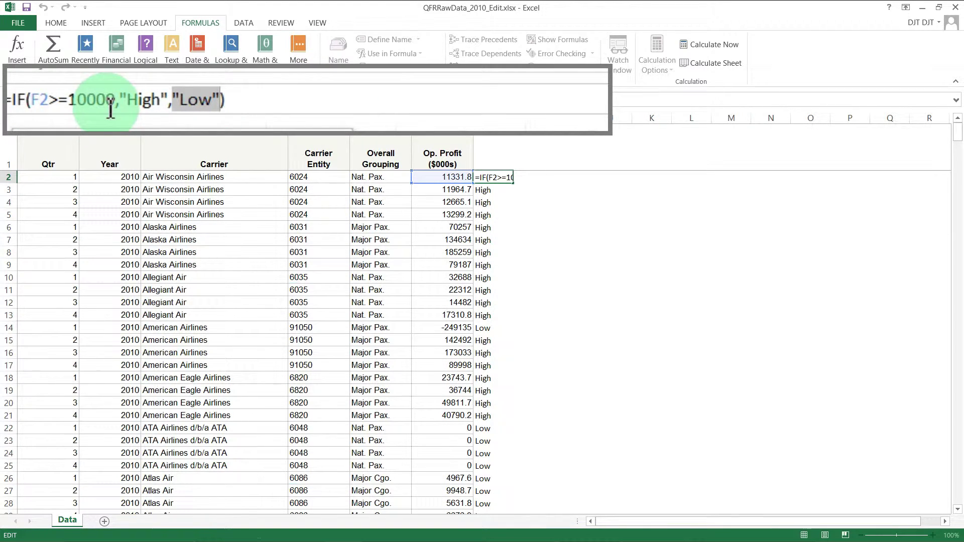
text(if)
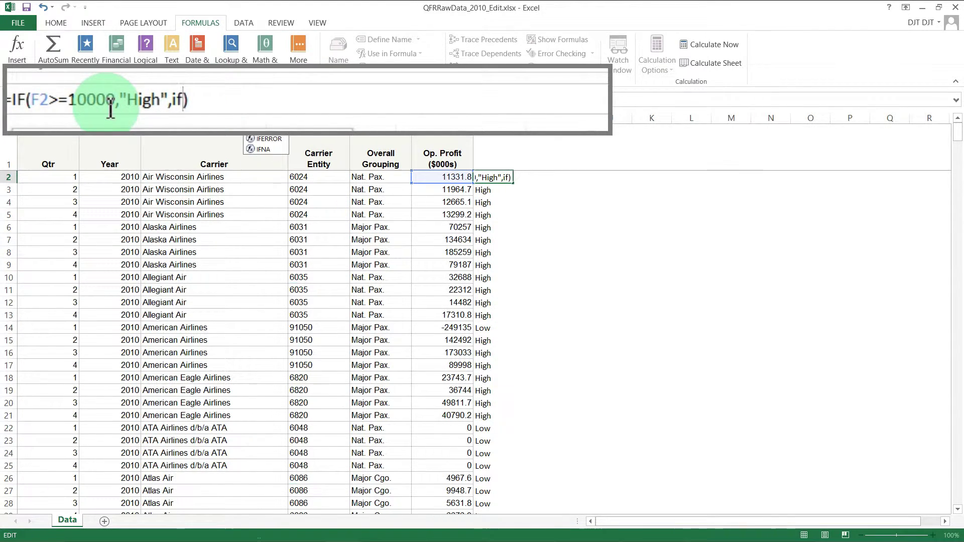
text(()
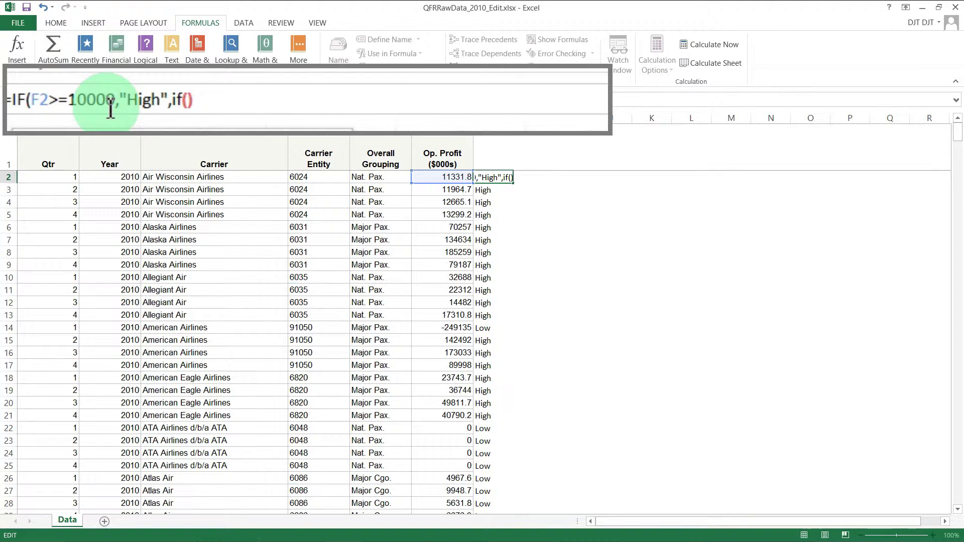
click(370, 182)
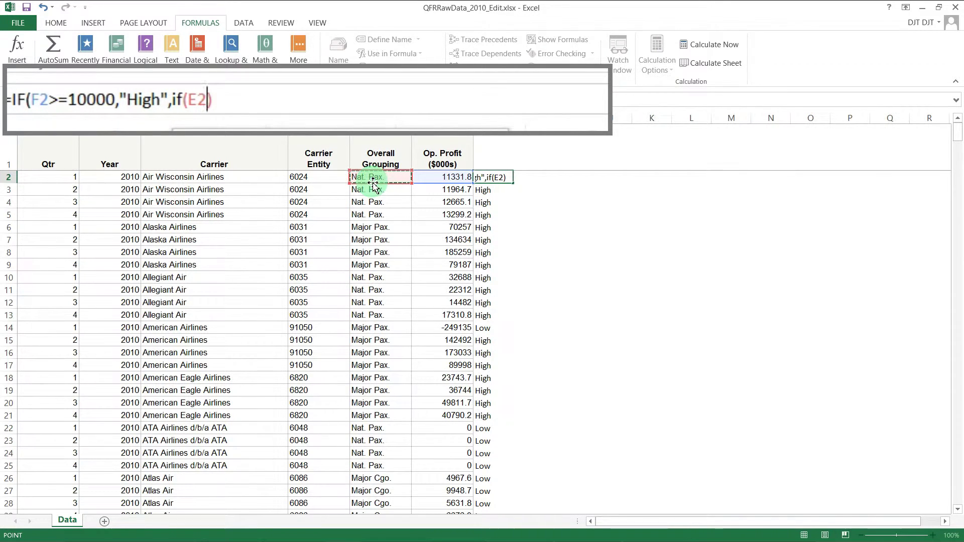
text(=)
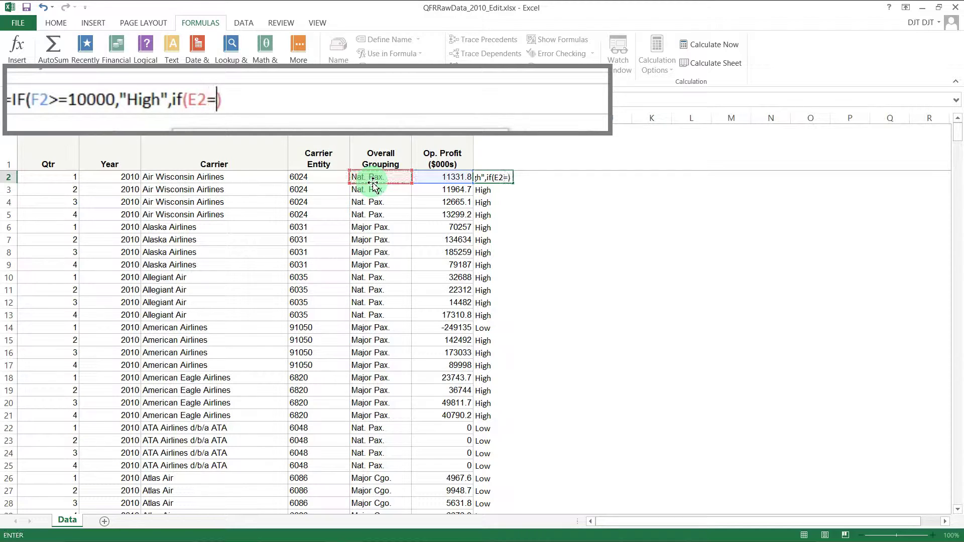
text("Major)
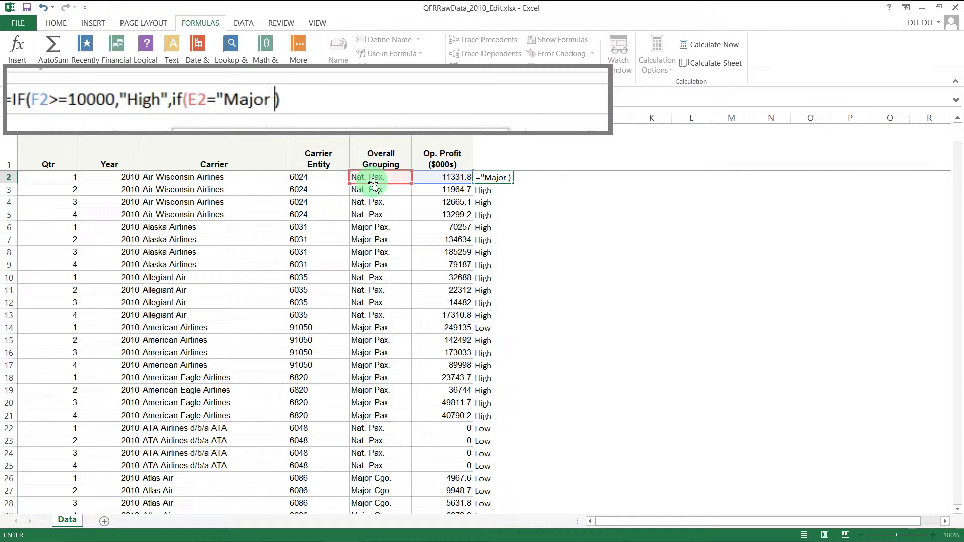
text( Cgo.)
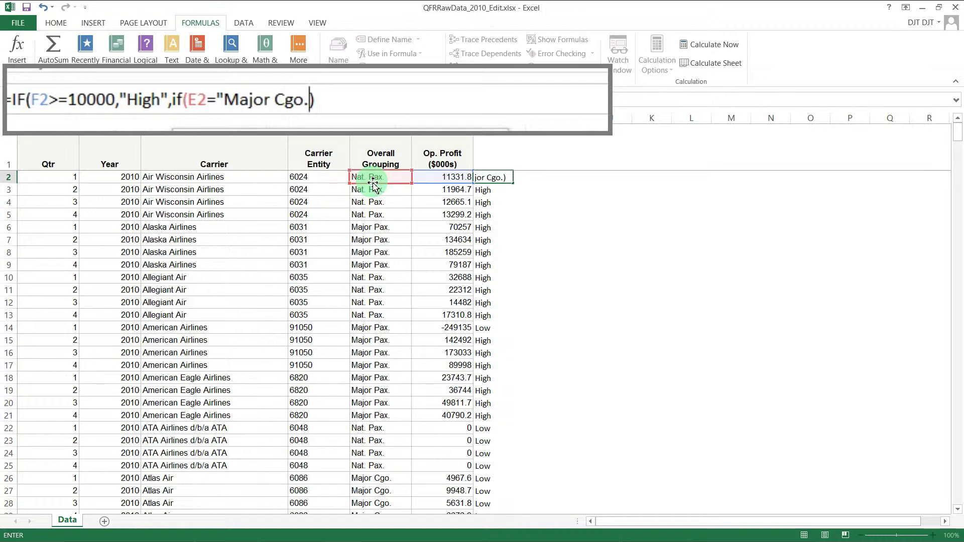
text(")
- Add "Low - Cargo" as the value-if-true argument of the nested IF in G2
text(,)
text(")
text(Low)
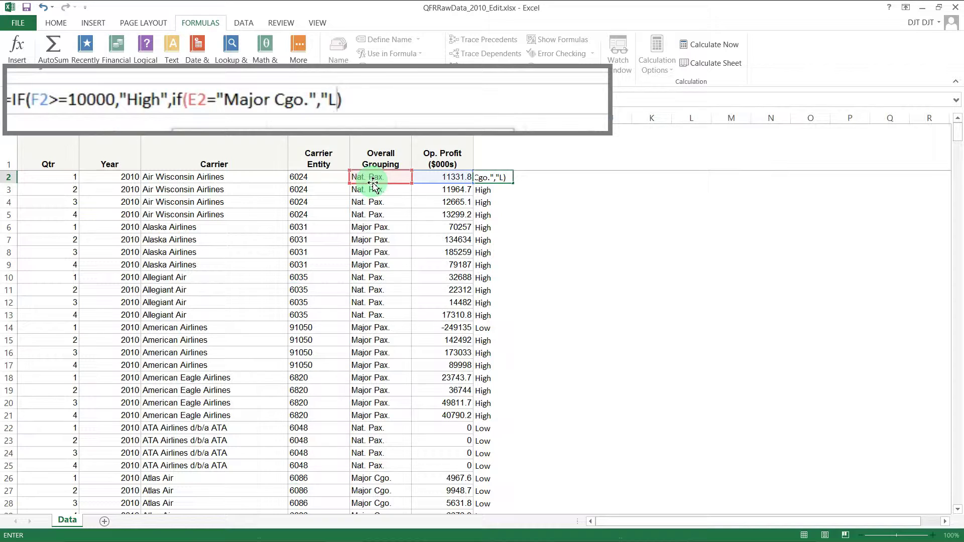
text( - )
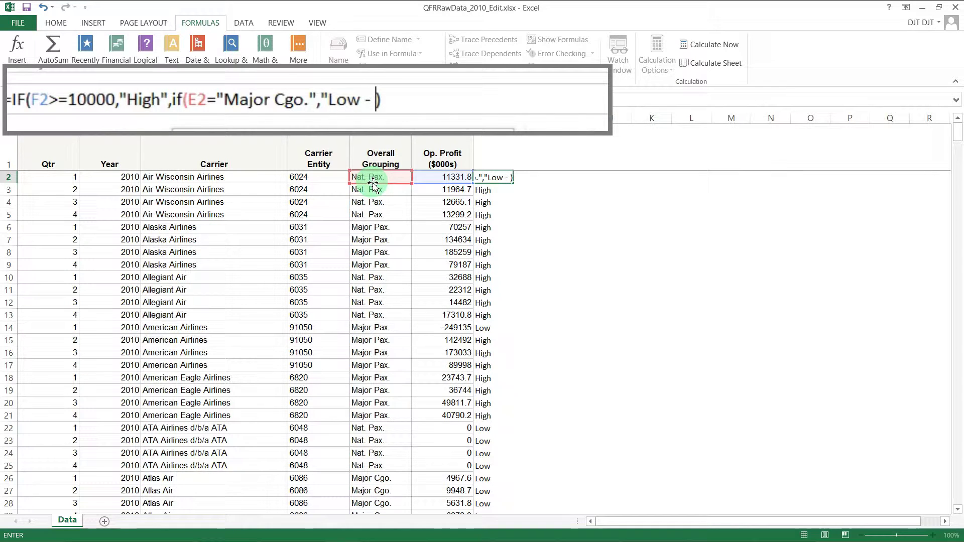
text(Cargo)
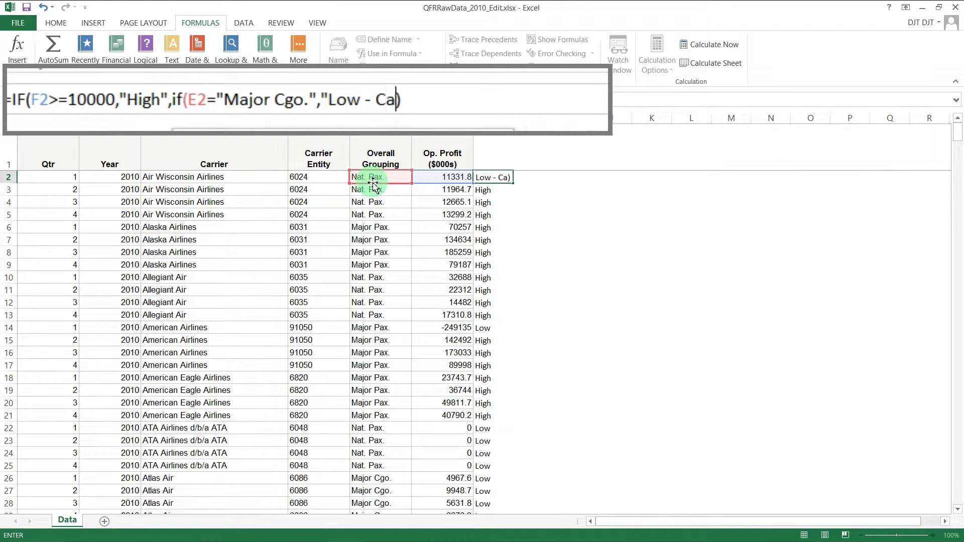
text(",)
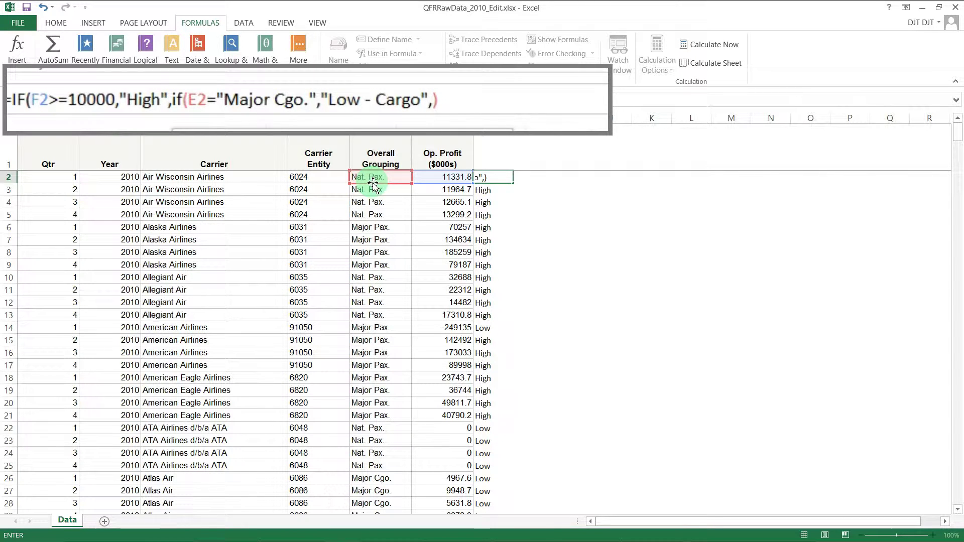
- Add "Low - Passenger" as the nested IF's value-if-false argument, close both IF functions and commit the G2 formula
text("LO)
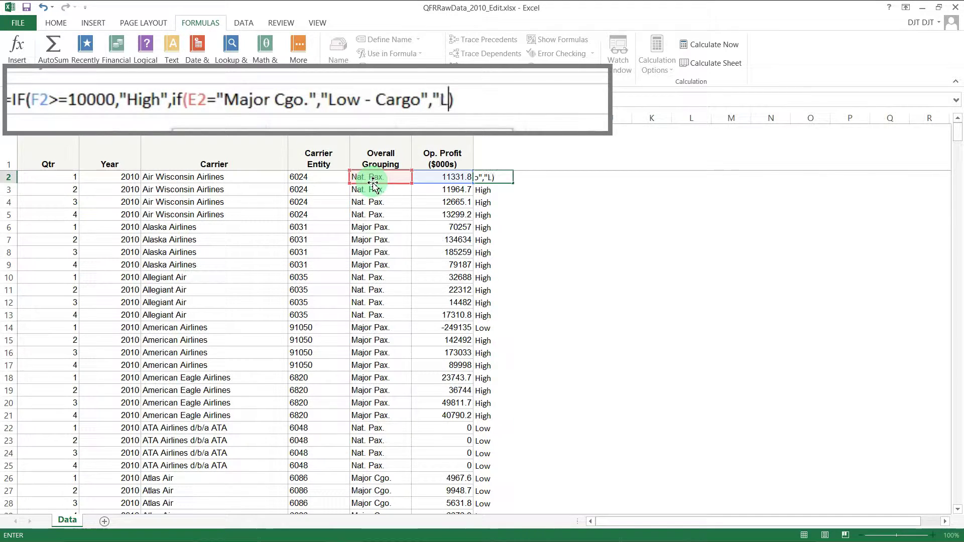
key(BackSpace)
text(ow - P)
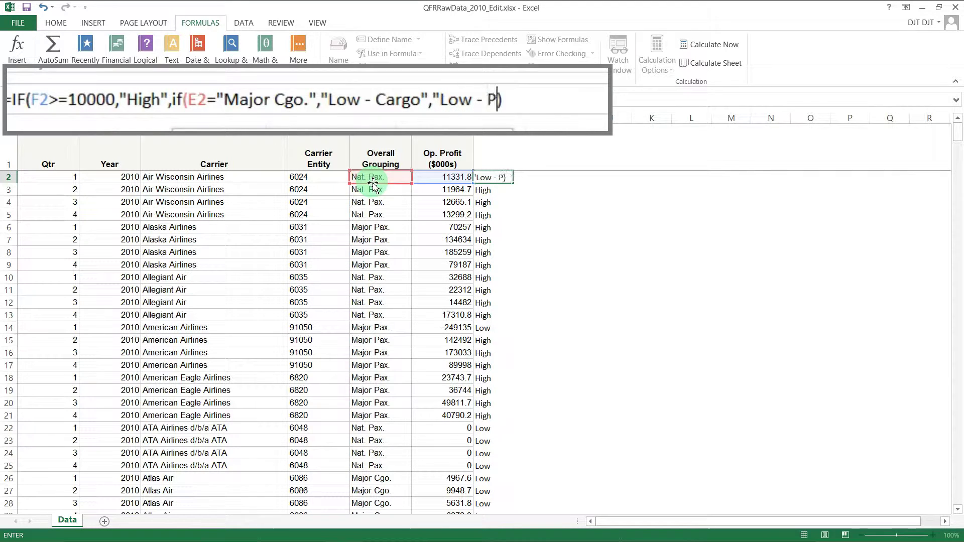
text(assenger")
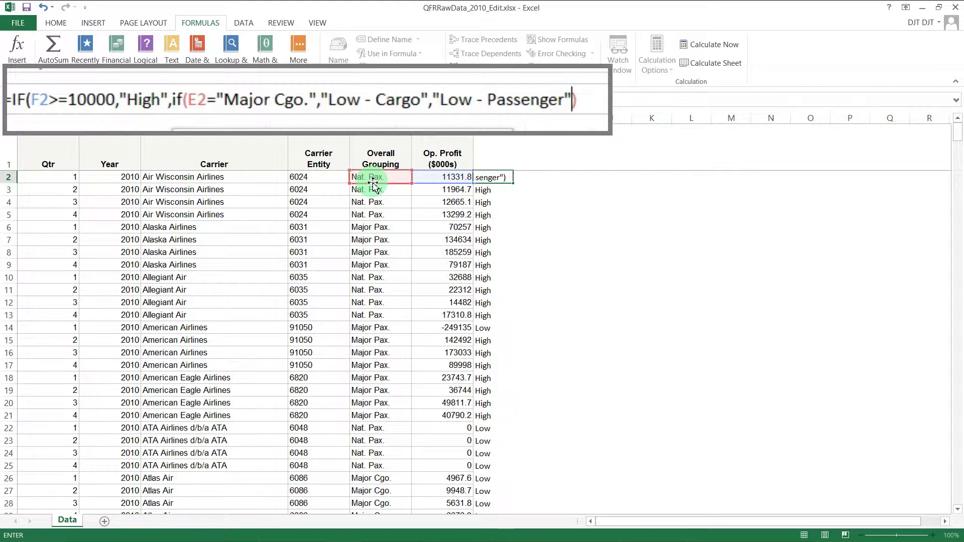
text())
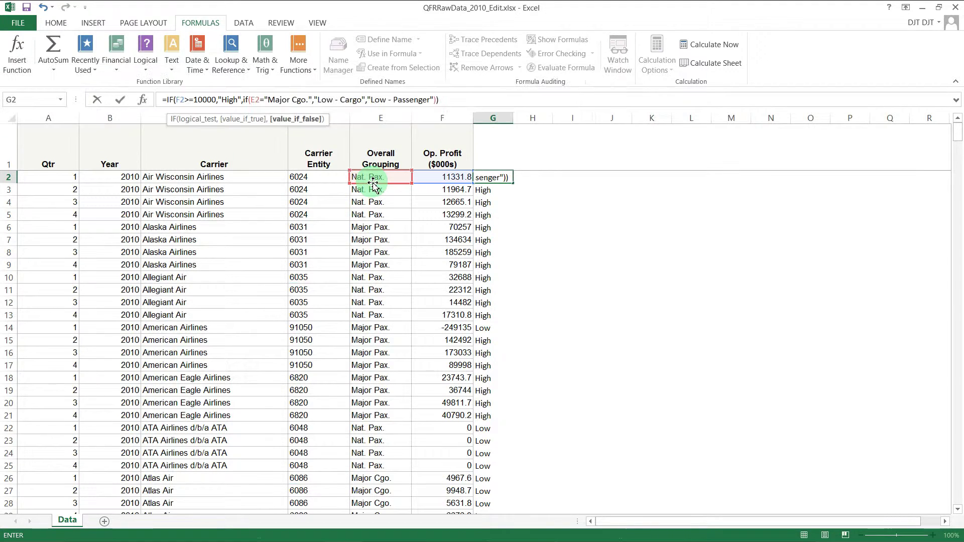
key(Tab)
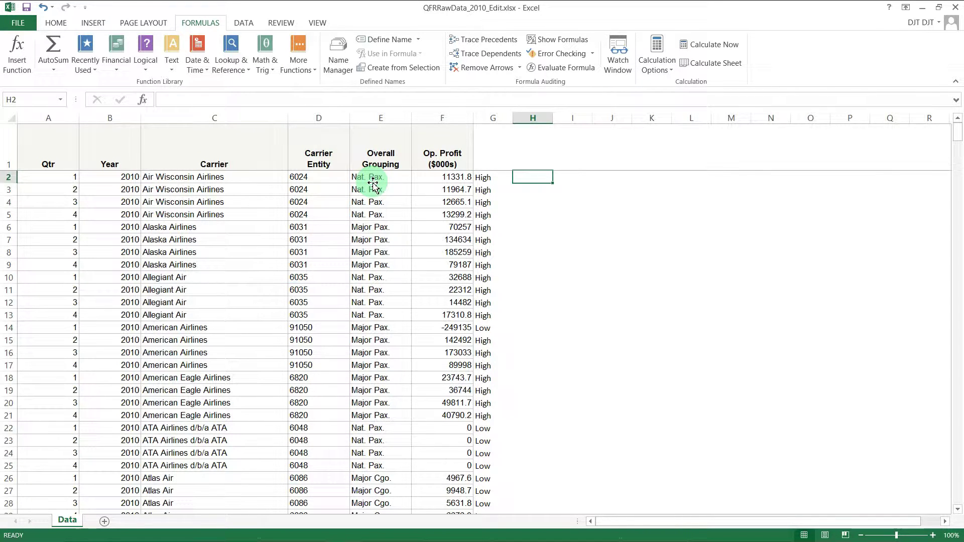
- Fill the updated nested IF formula from G2 down column G for all data rows
click(498, 177)
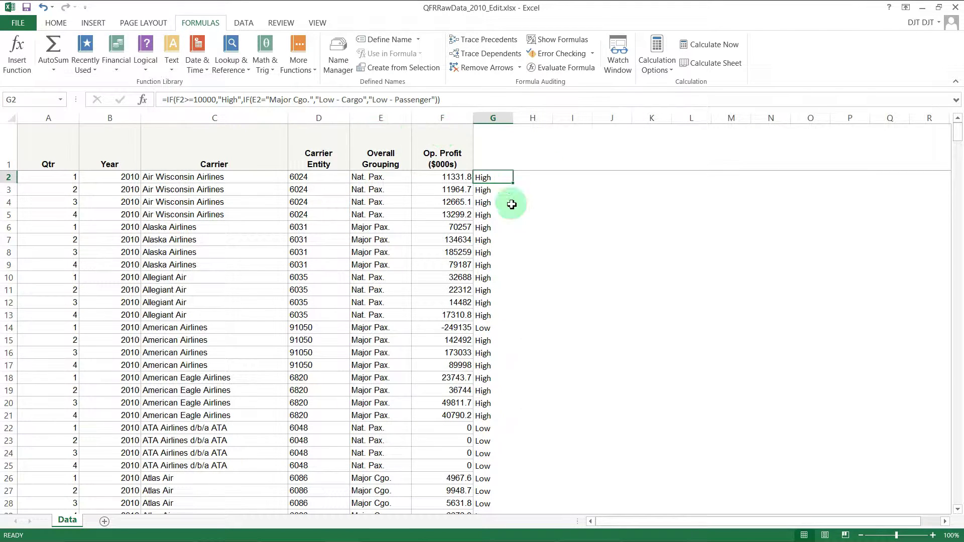
double_click(513, 183)
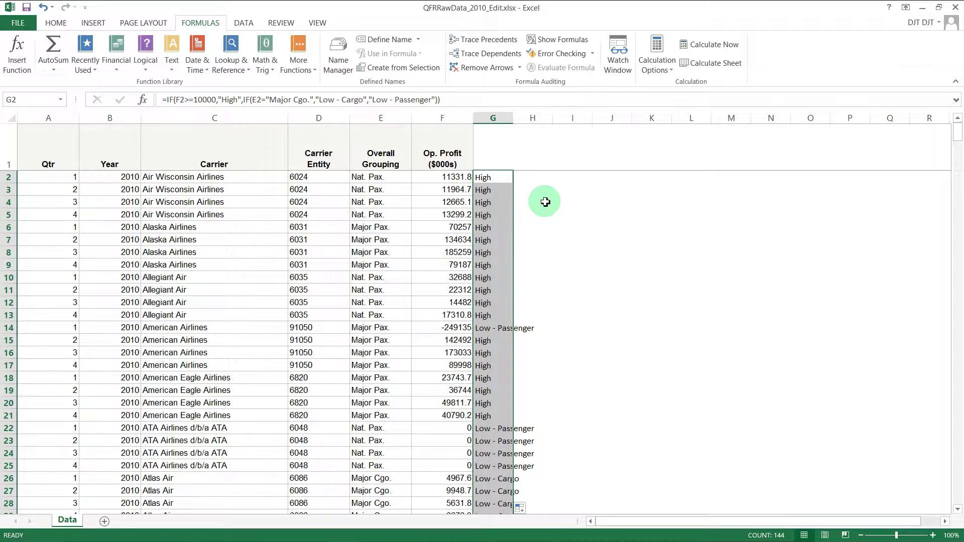
click(531, 190)
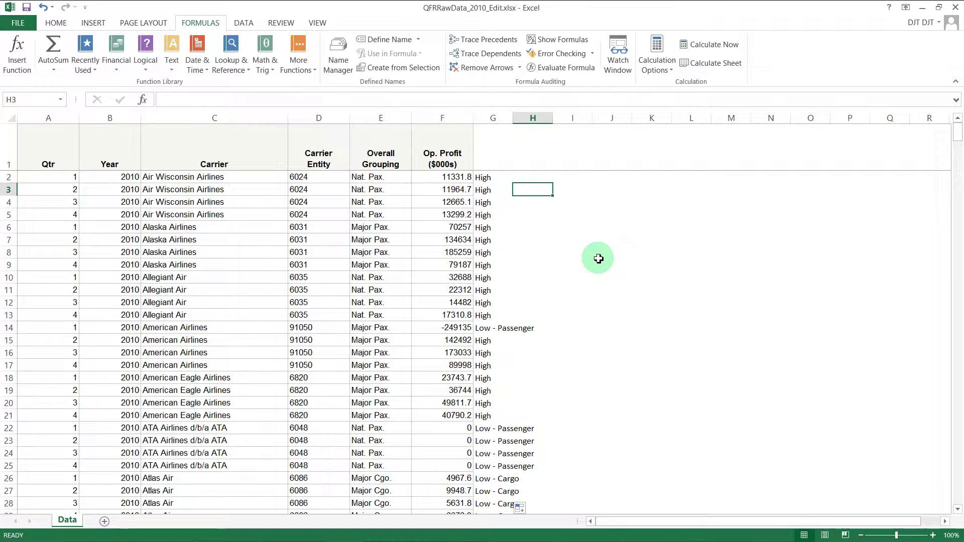
- Check the filled column G classifications, inspecting the formulas in G22 for ATA Airlines and G26 for Atlas Air
scroll(586, 231, down, 1)
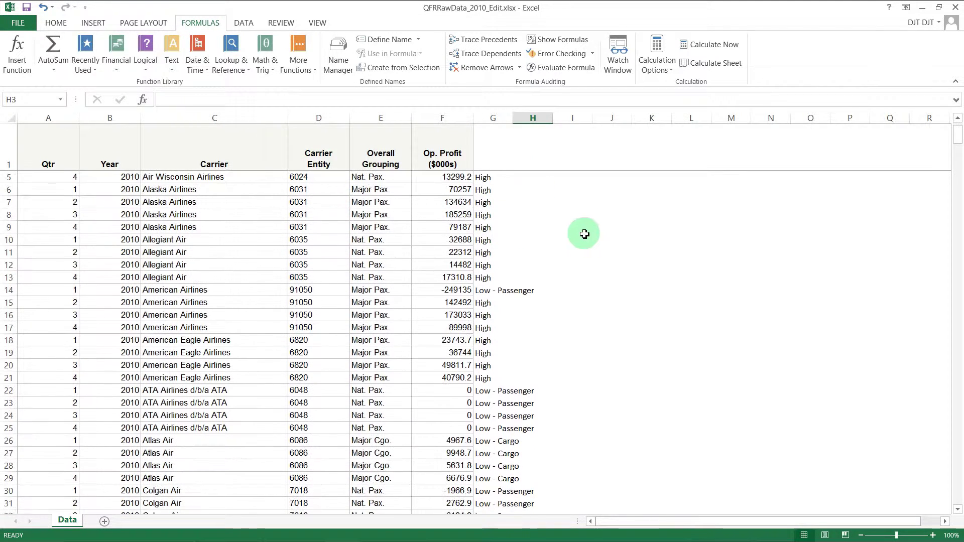
scroll(583, 232, down, 1)
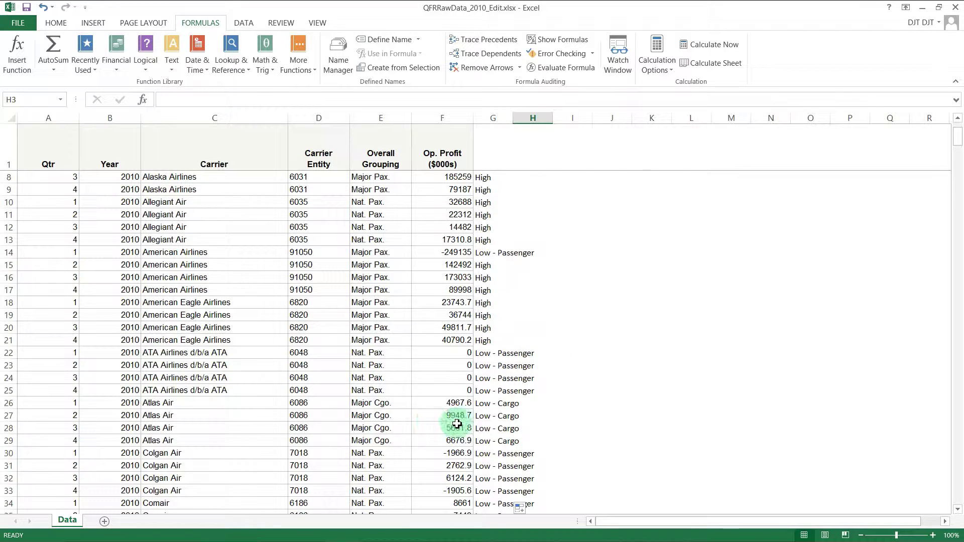
click(498, 356)
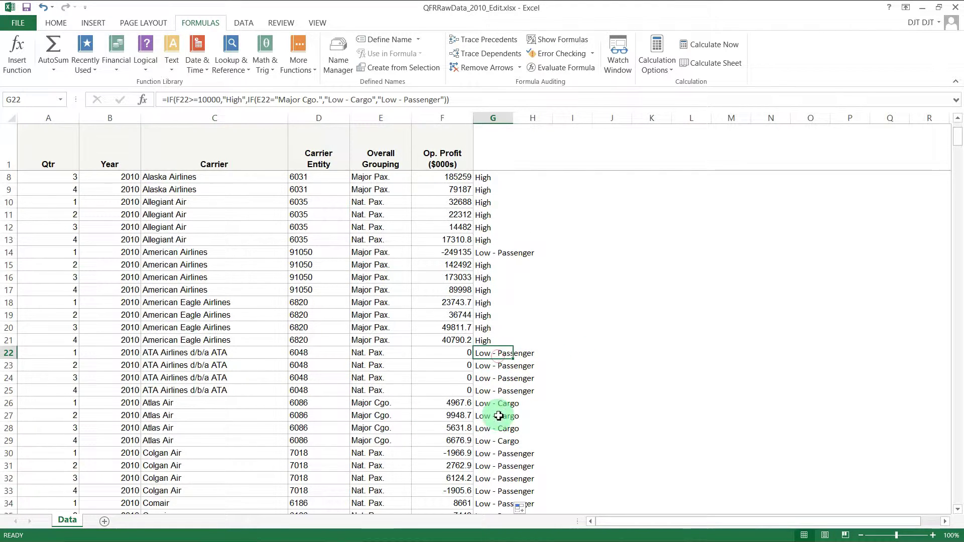
click(497, 404)
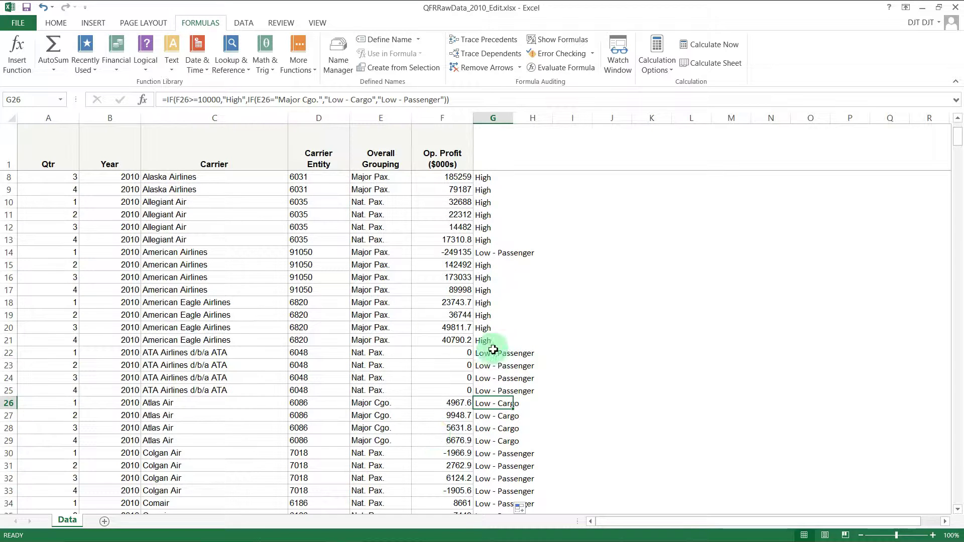
scroll(493, 350, down, 3)
scroll(569, 401, up, 5)
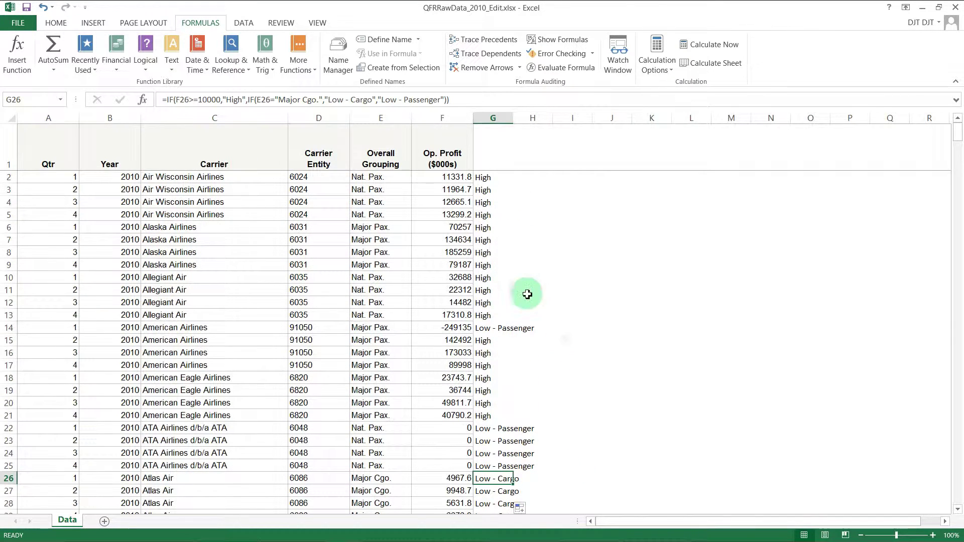